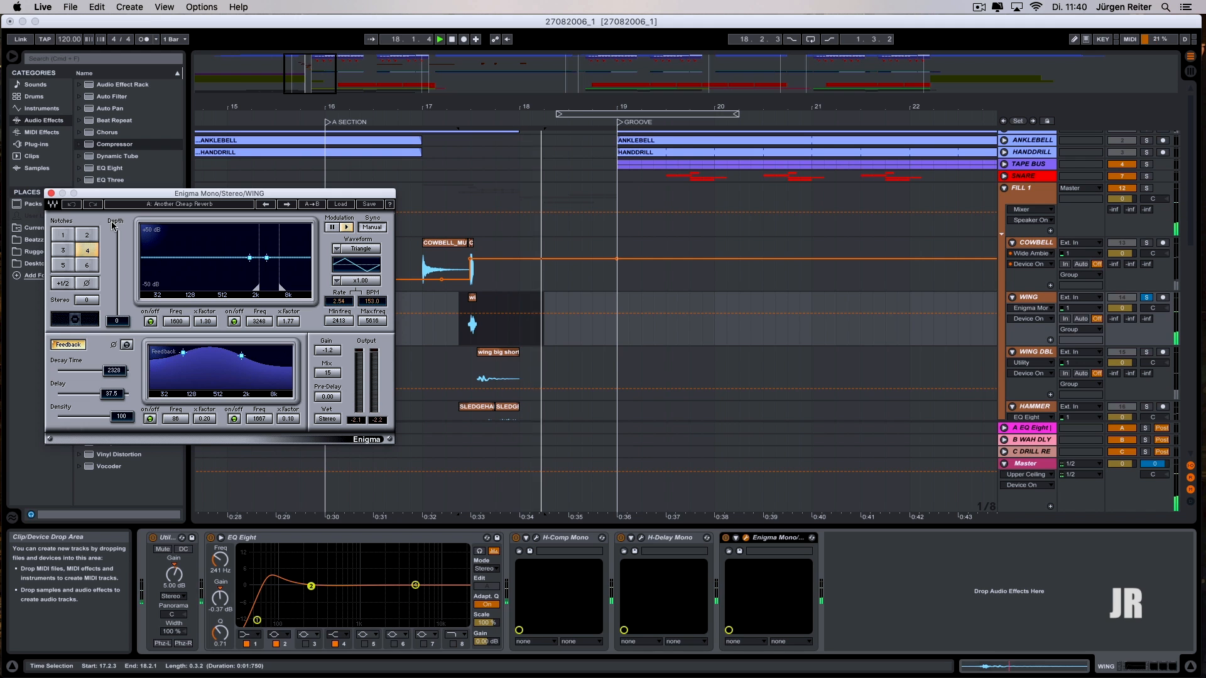
# - Close the WING track's Enigma window, enable H-Comp and LoAir on the HAMMER track, and play the fill with LoAir's controls open
pyautogui.click(49, 194)
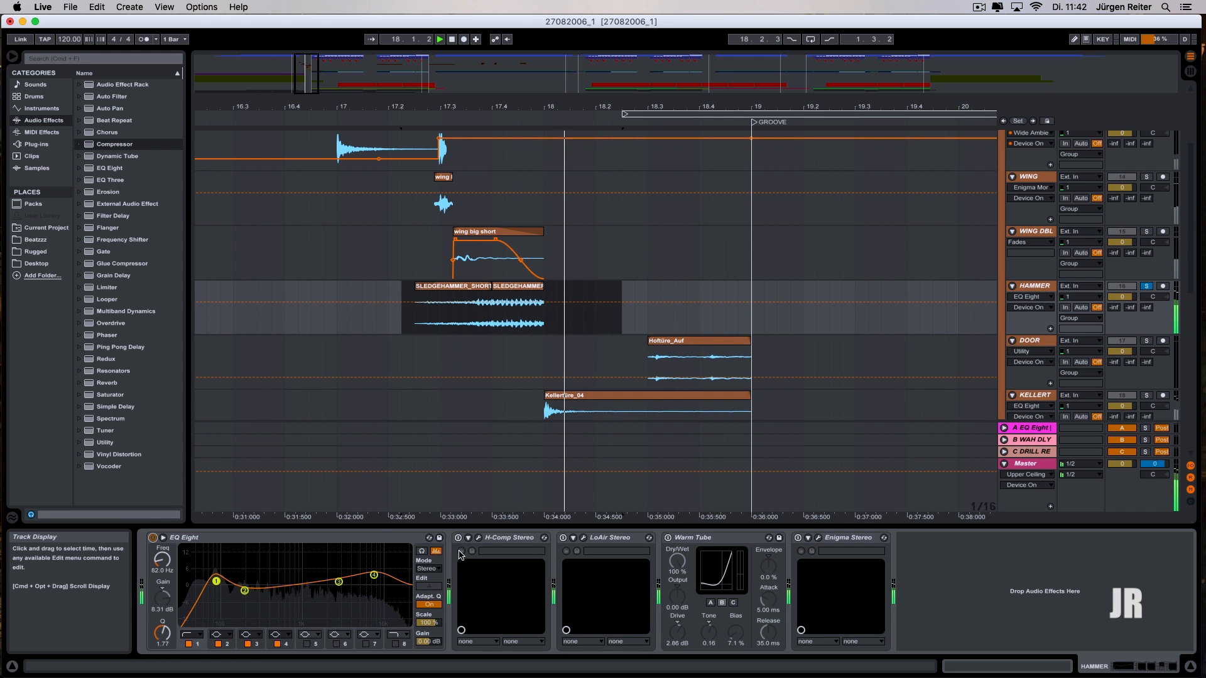
pyautogui.click(478, 541)
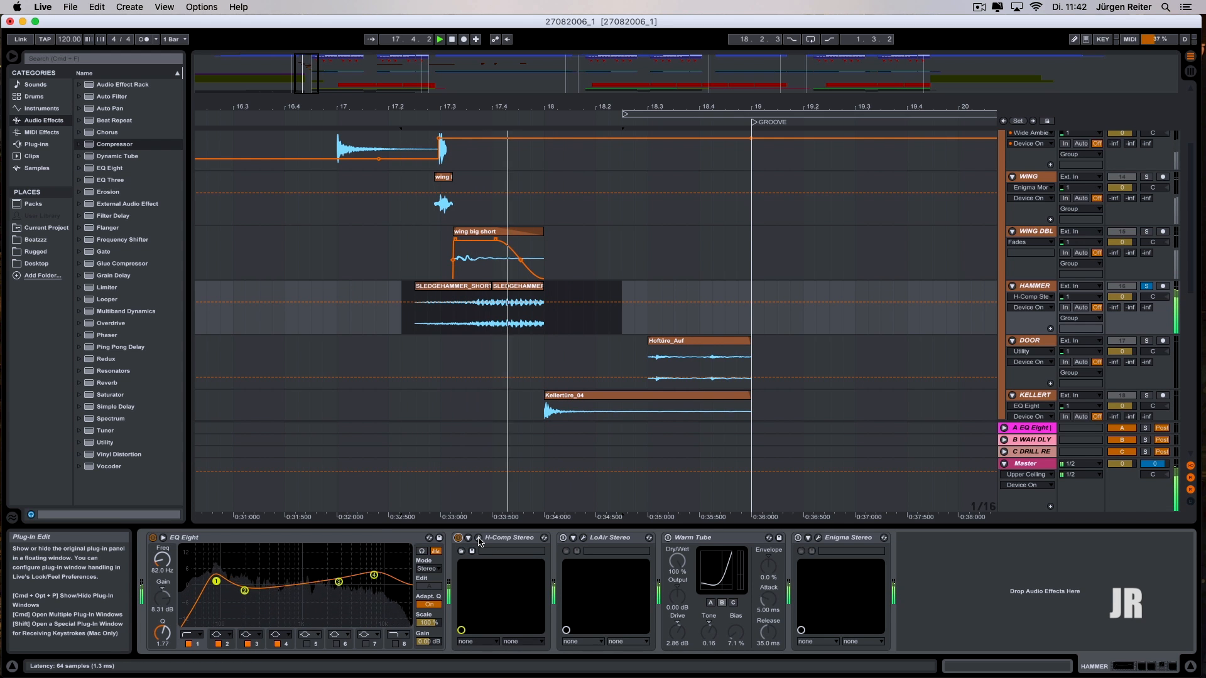
pyautogui.click(565, 538)
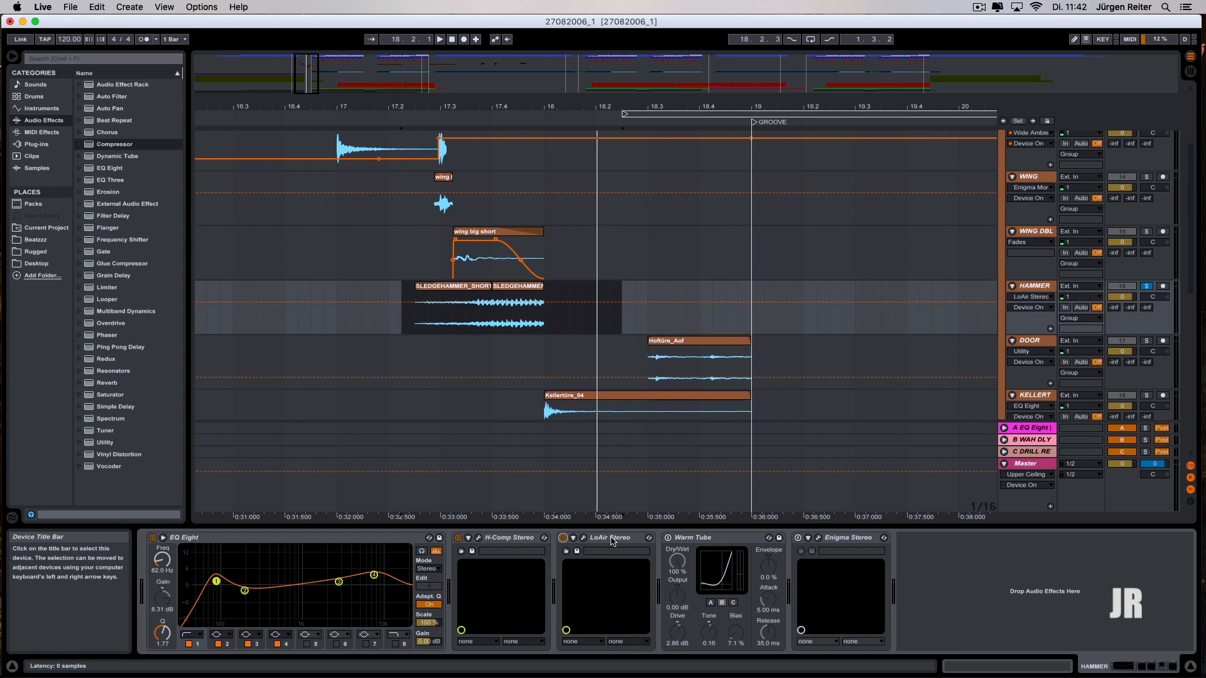
pyautogui.click(583, 538)
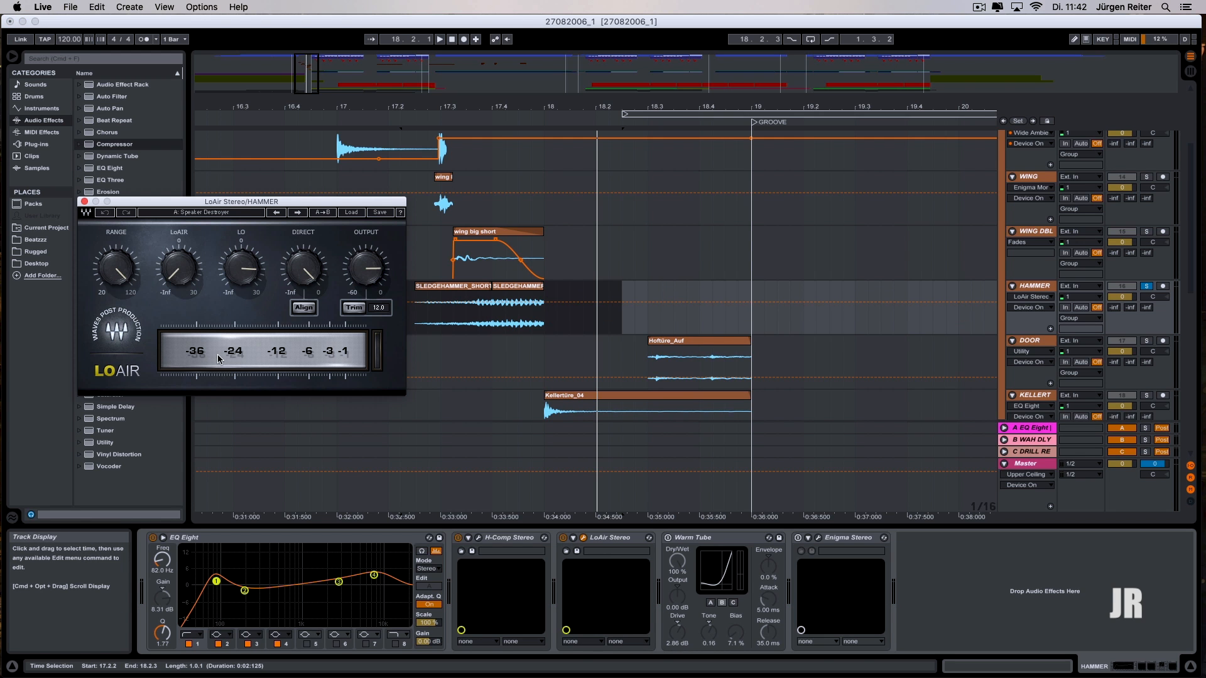
pyautogui.press('space')
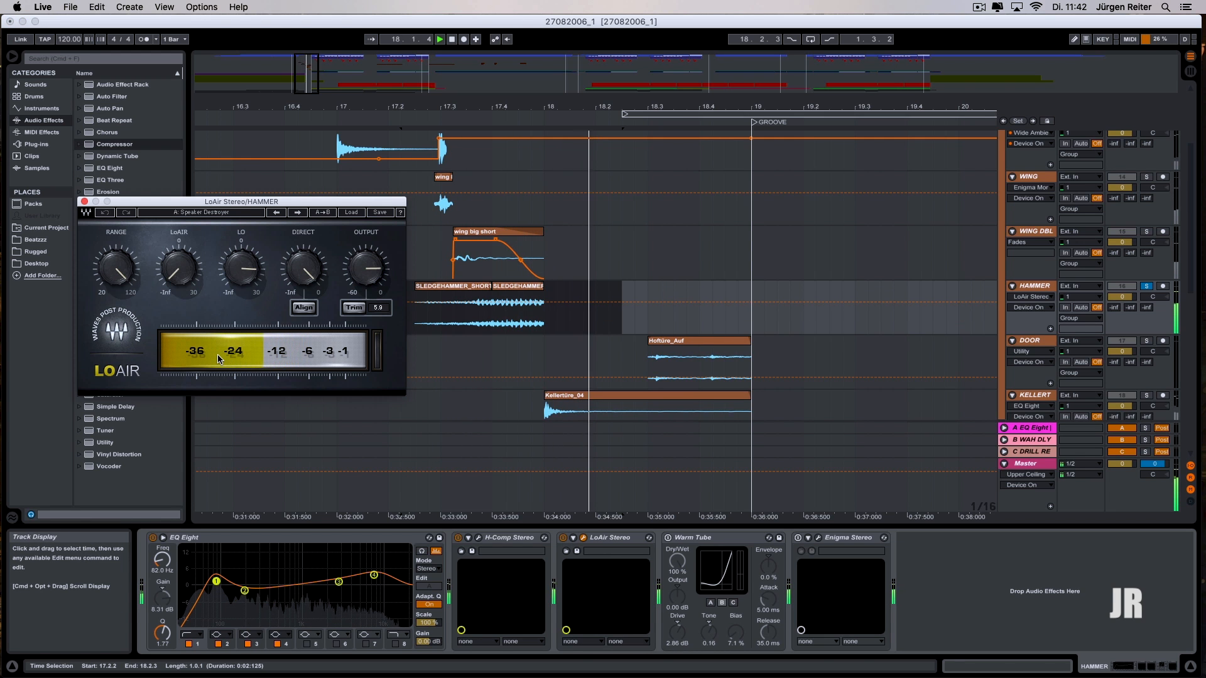
# - Enable Warm Tube and Enigma on the HAMMER track, and audition the sledgehammer clips with Enigma's controls open
pyautogui.click(710, 535)
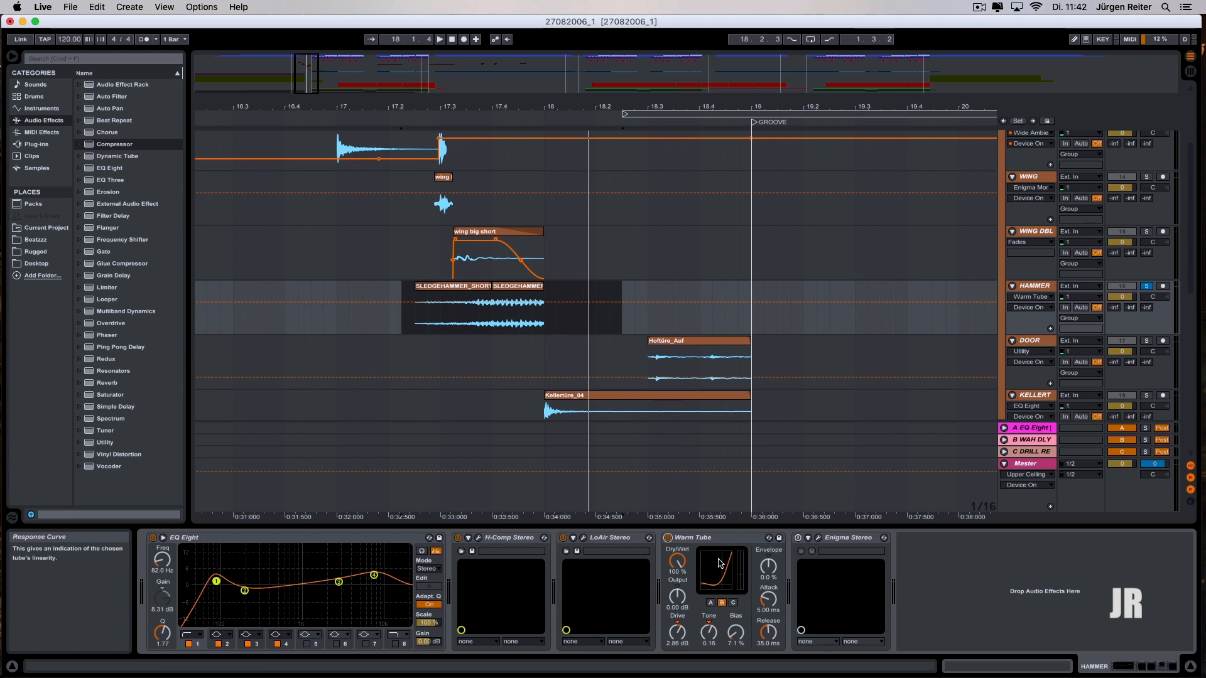
pyautogui.press('space')
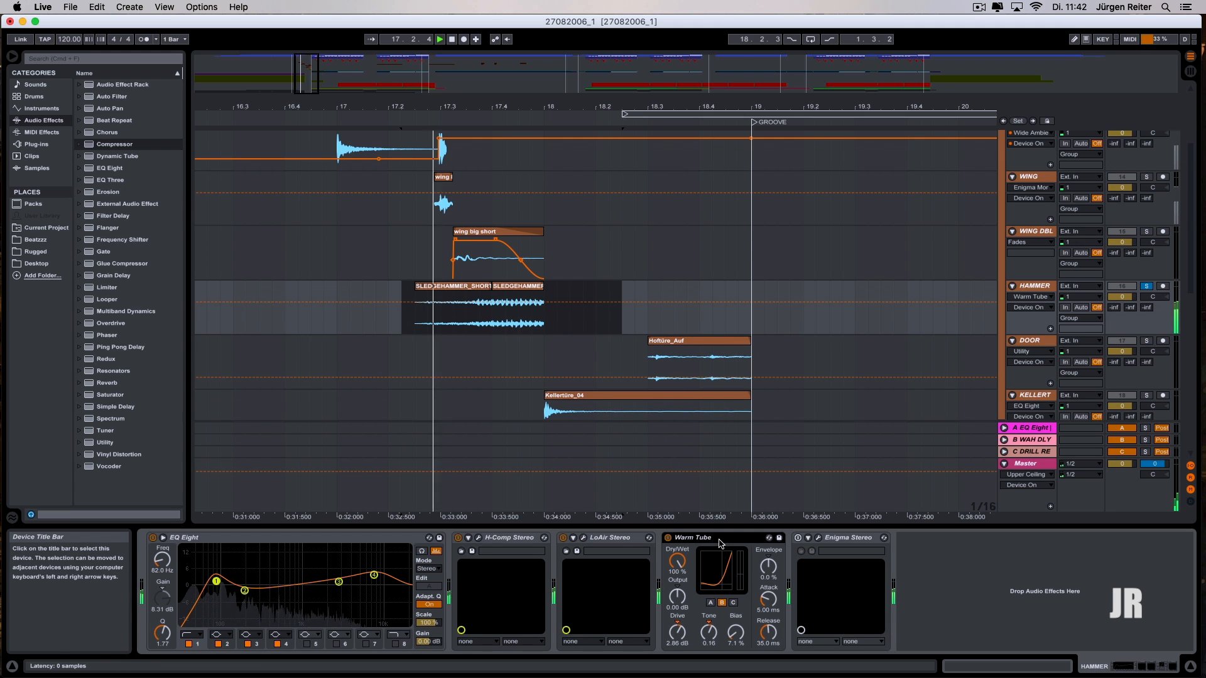
pyautogui.click(819, 538)
pyautogui.press('space')
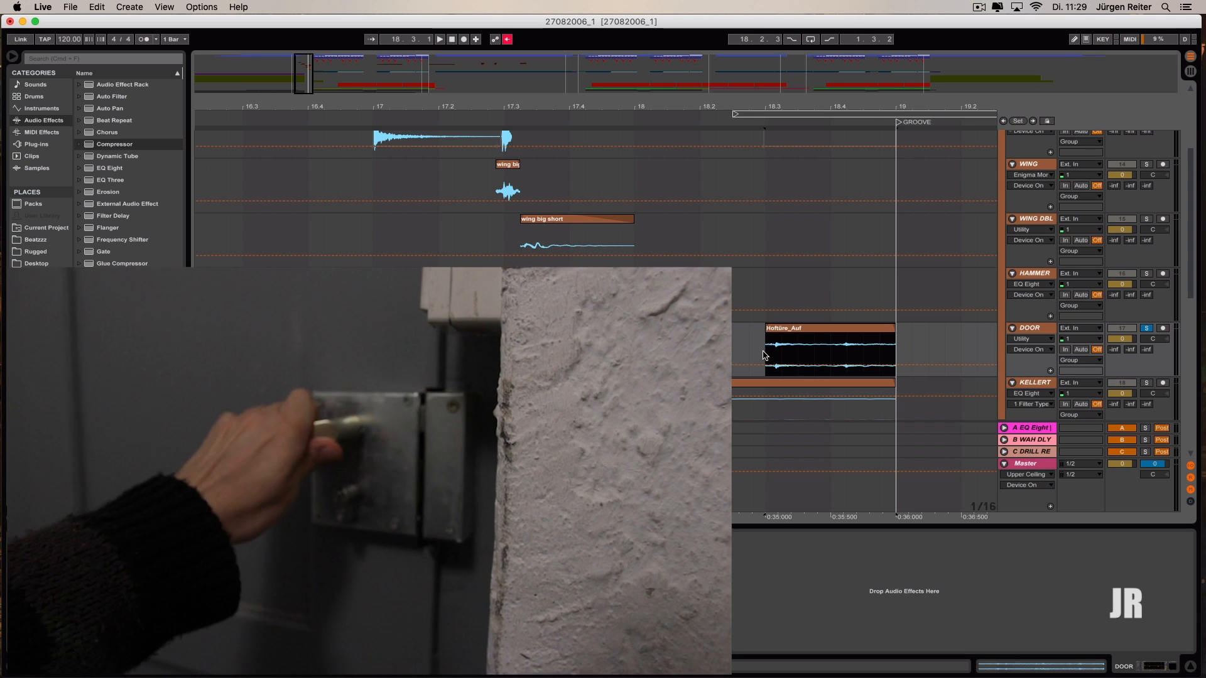
# - Enable EQ Eight and H-Comp one after another on the DOOR track while auditioning the Hoftüre_Auf clip
pyautogui.press('space')
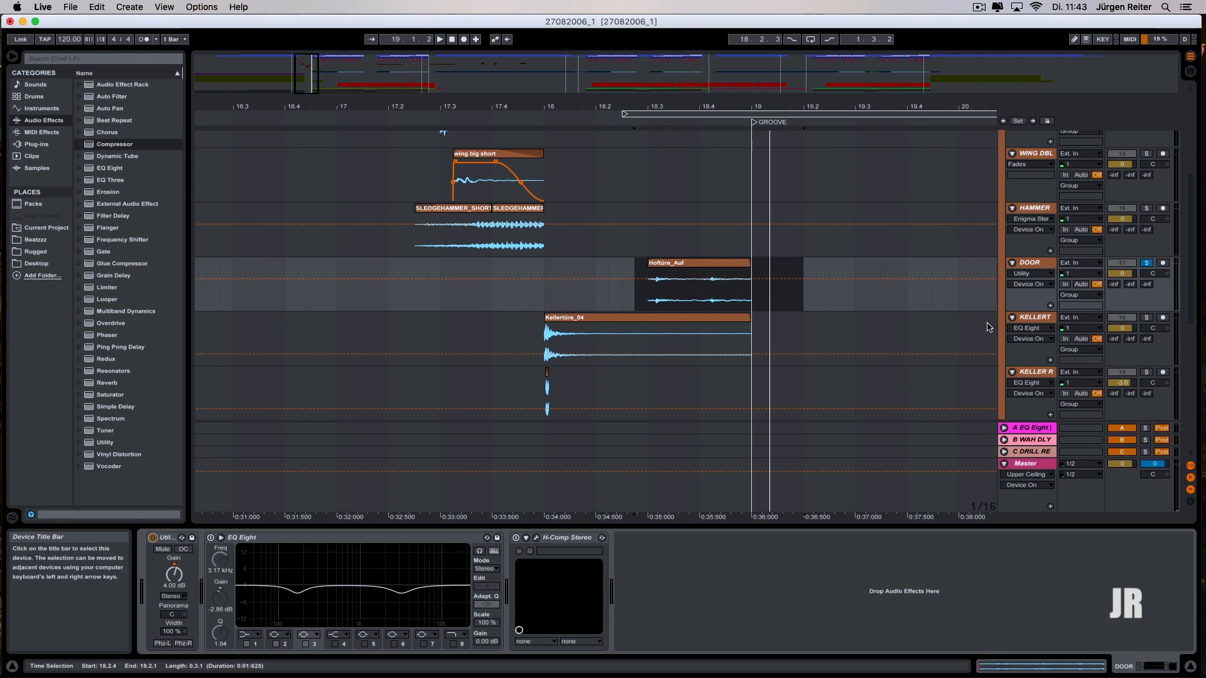
pyautogui.click(1033, 268)
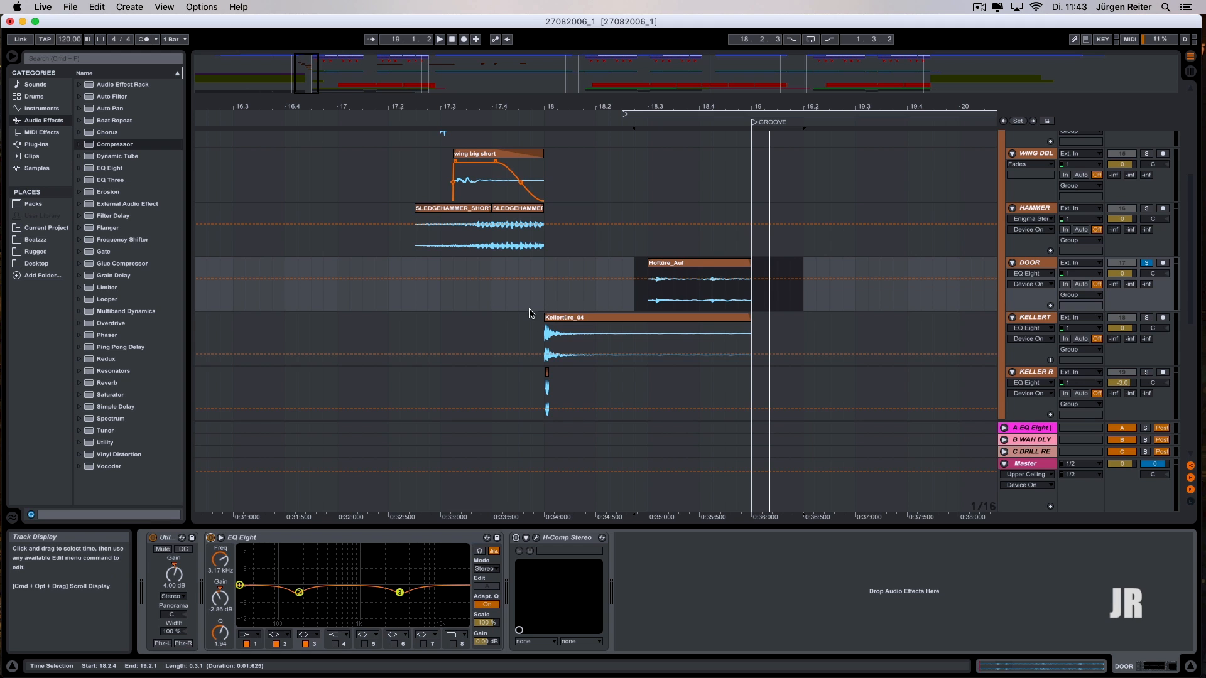
pyautogui.press('space')
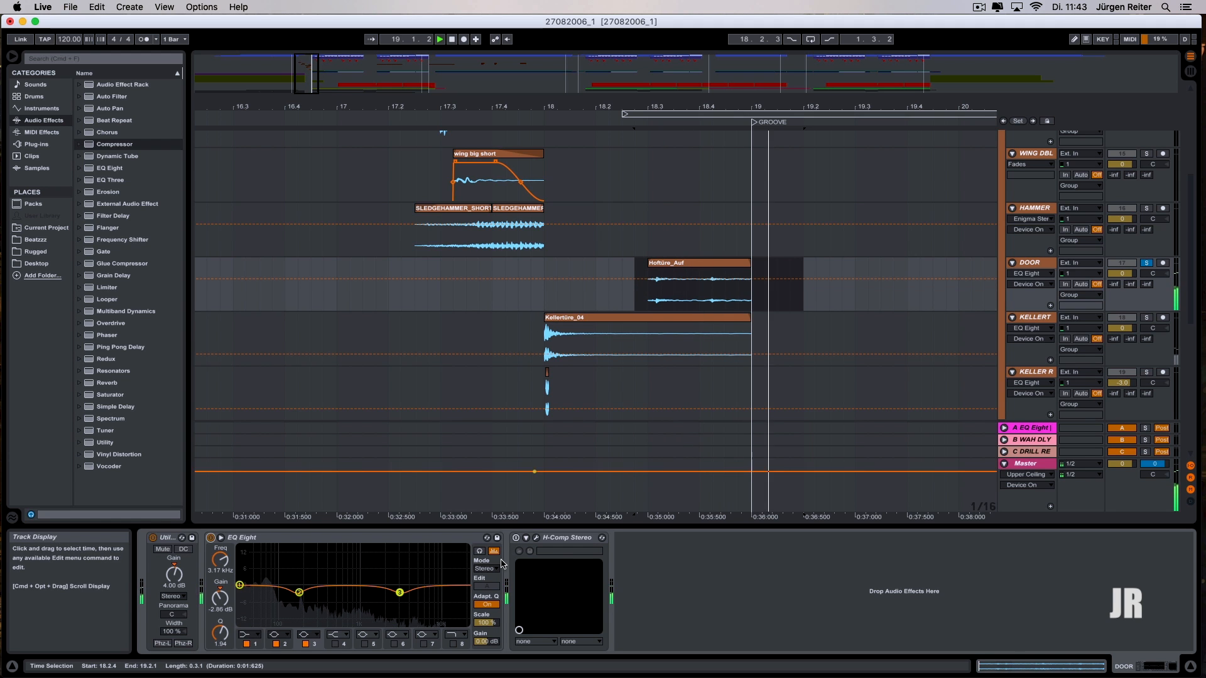
pyautogui.press('space')
pyautogui.click(516, 538)
pyautogui.press('space')
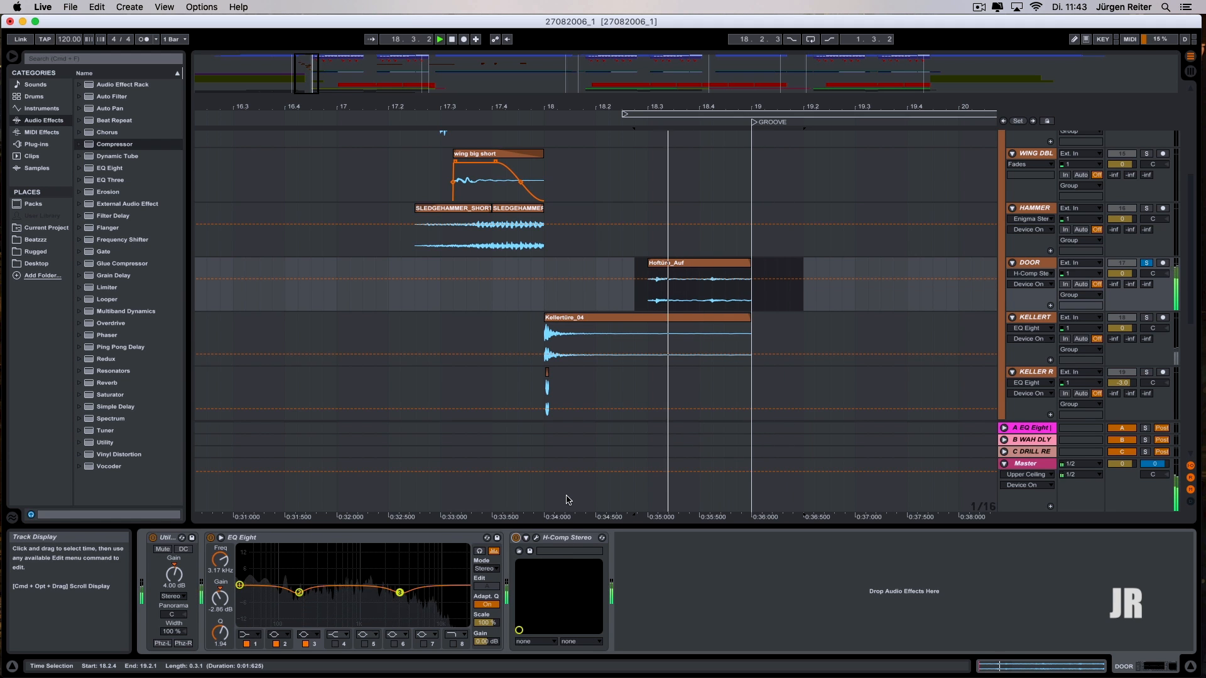
pyautogui.click(604, 276)
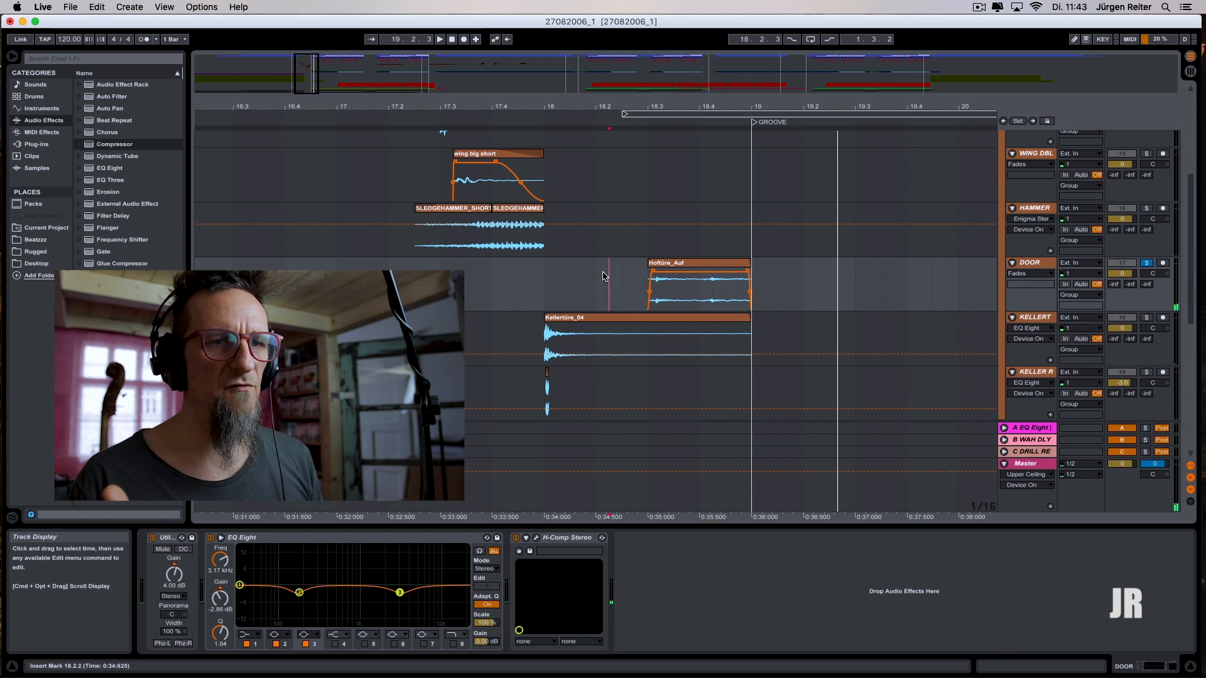
# - Solo the HAMMER, WING DBL, WING and COWBELL tracks together with DOOR, and set the playback start just before bar 17
pyautogui.click(1146, 208)
pyautogui.click(1147, 154)
pyautogui.moveTo(1192, 198); pyautogui.dragTo(1193, 154)
pyautogui.click(1146, 156)
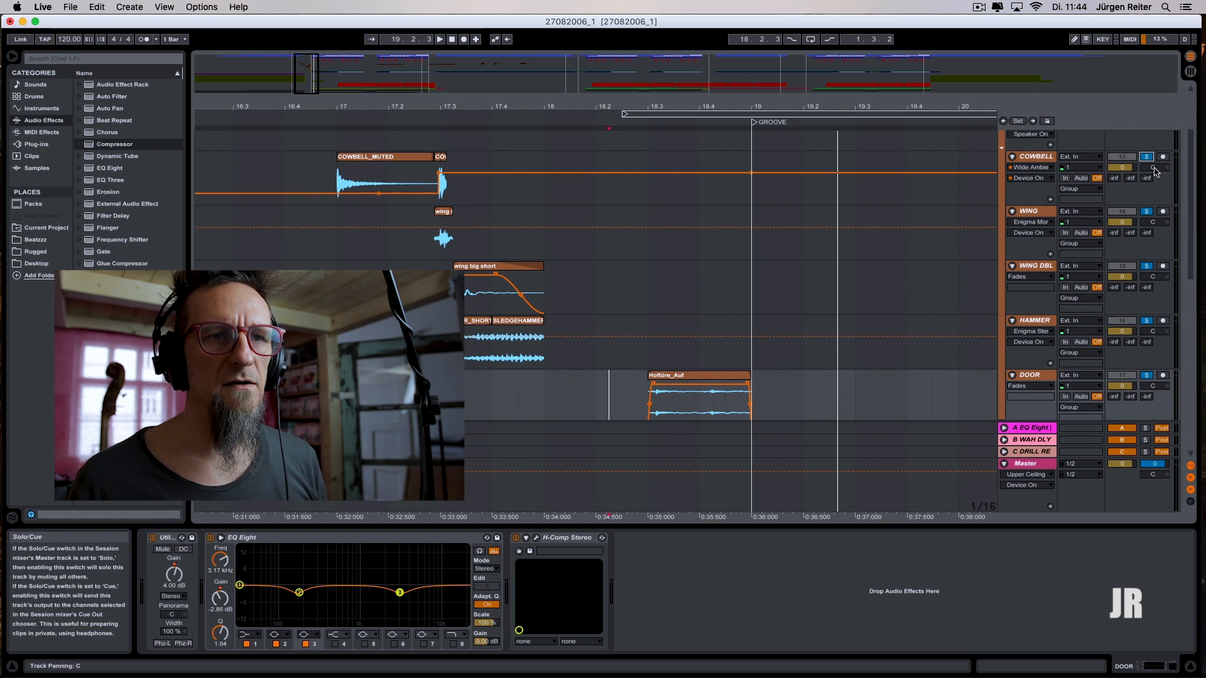
pyautogui.click(316, 242)
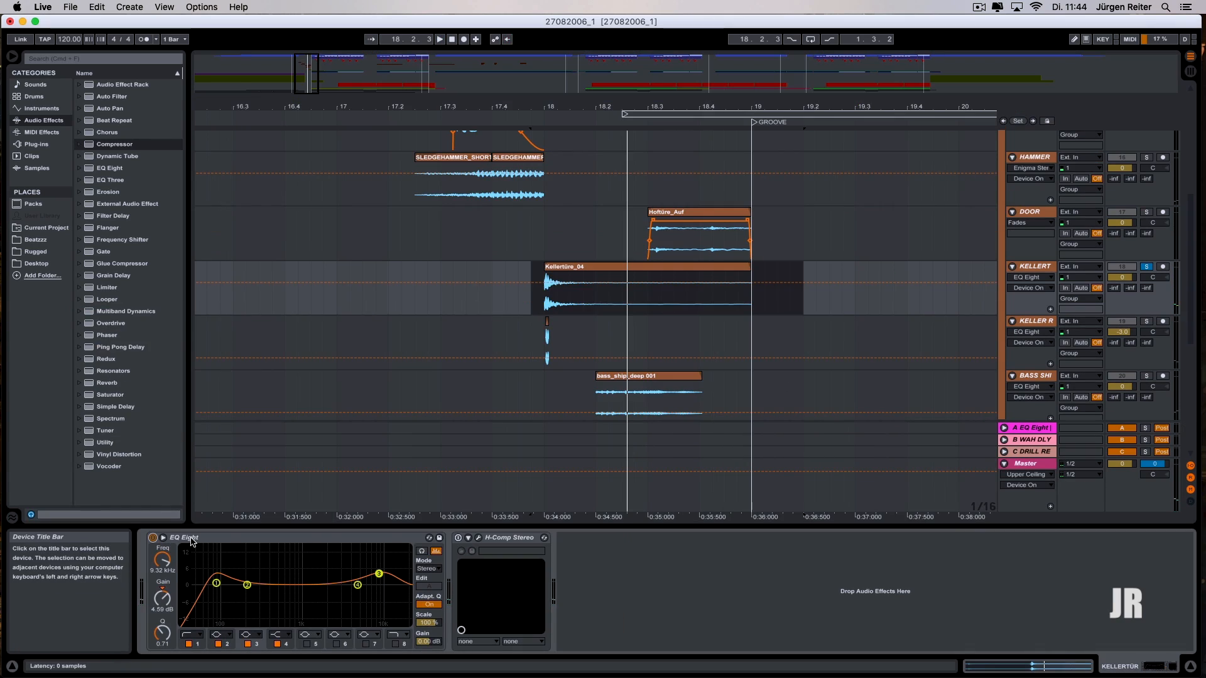
# - Enable H-Comp on the KELLERT track while playing the Kellertüre_04 clip
pyautogui.press('space')
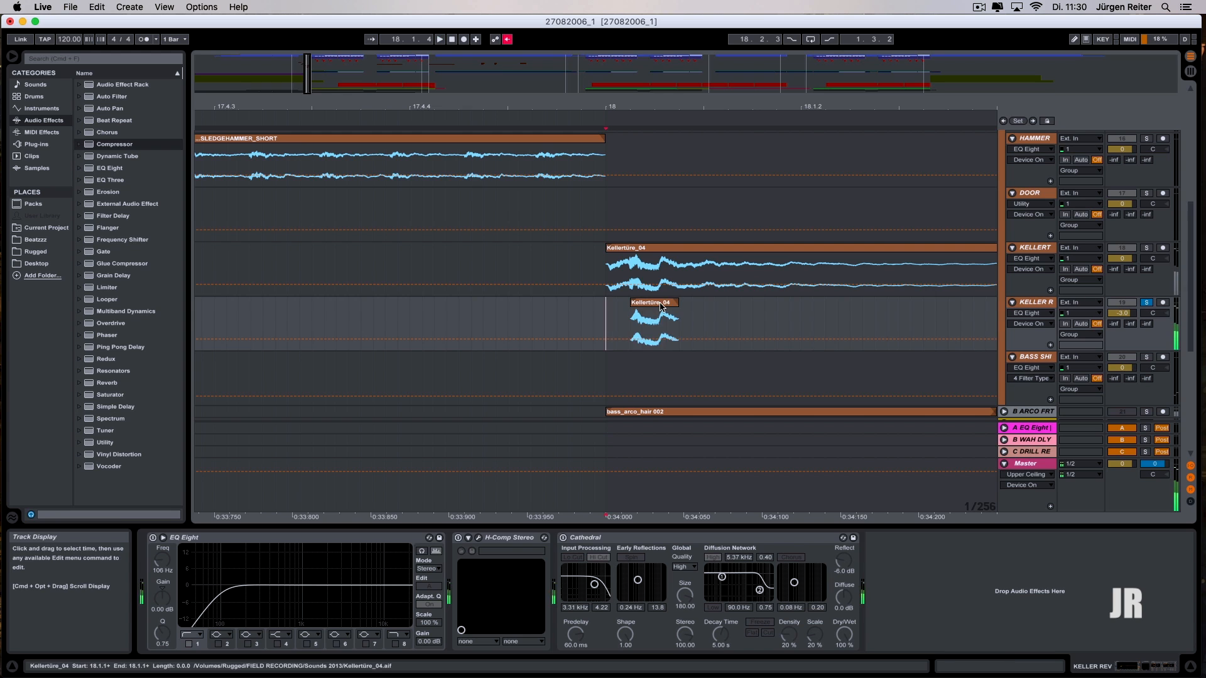
pyautogui.click(614, 321)
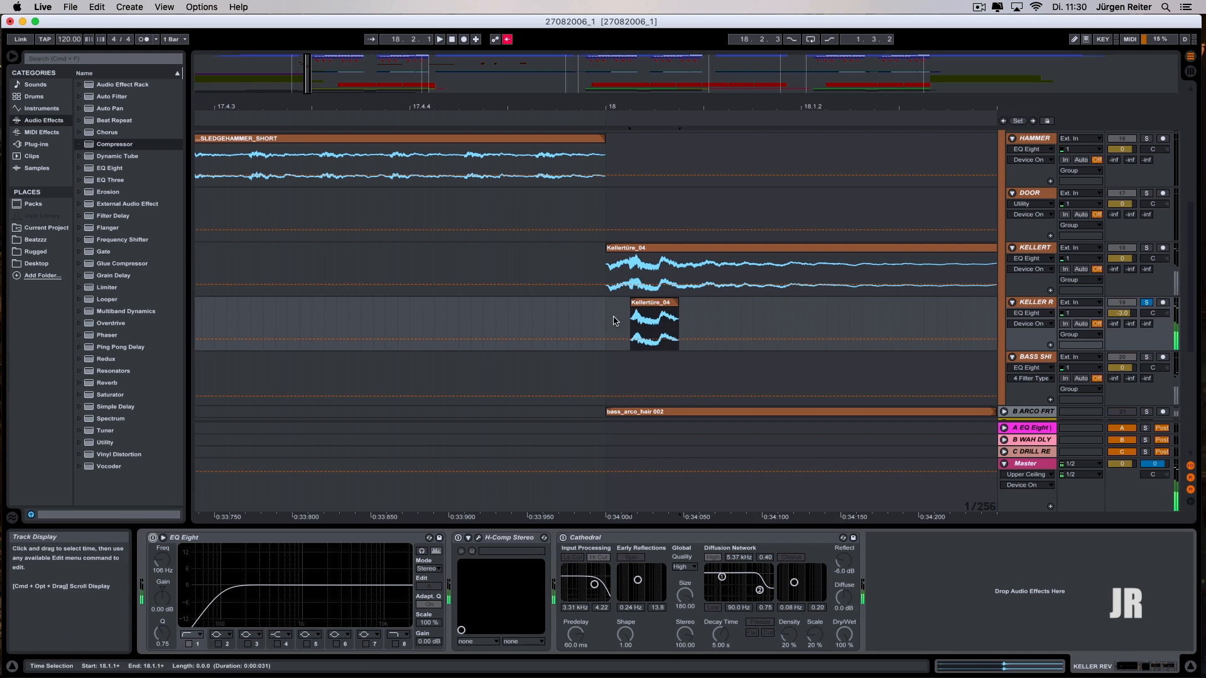
# - Extend the short Kellertüre_04 clip on the reverb track to span 17.4.4 to 18.1.2, playing it between the edits
pyautogui.moveTo(891, 303); pyautogui.dragTo(959, 306)
pyautogui.press('space')
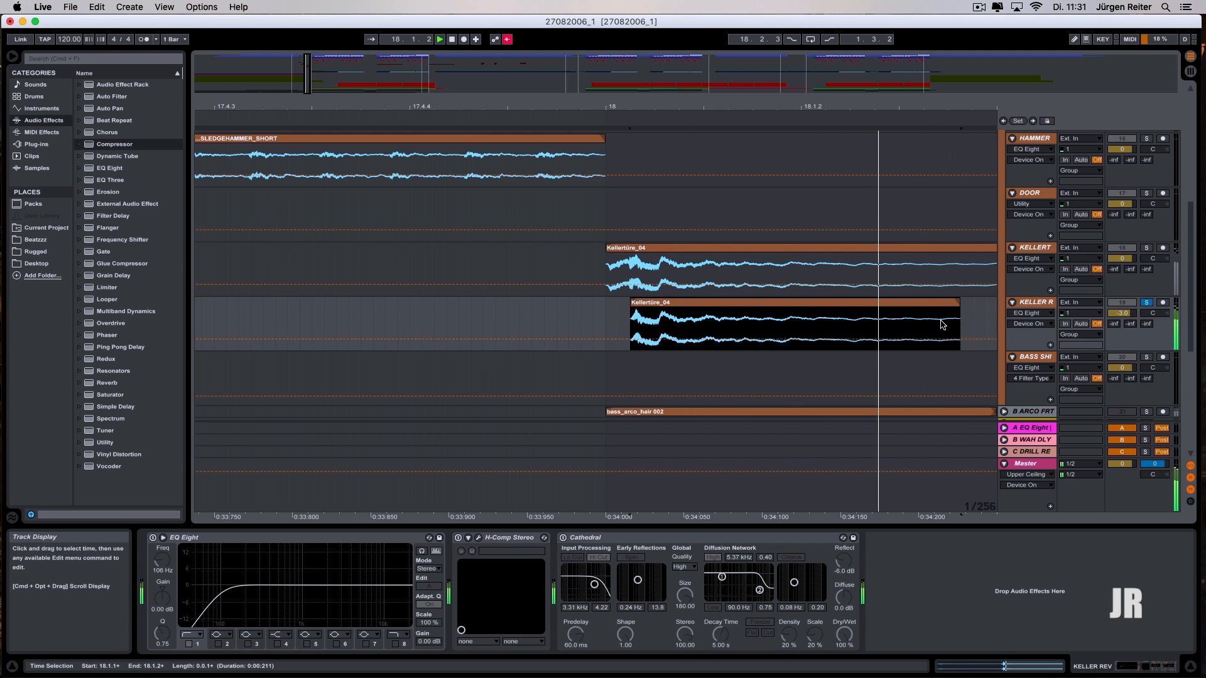
pyautogui.moveTo(587, 303); pyautogui.dragTo(489, 304)
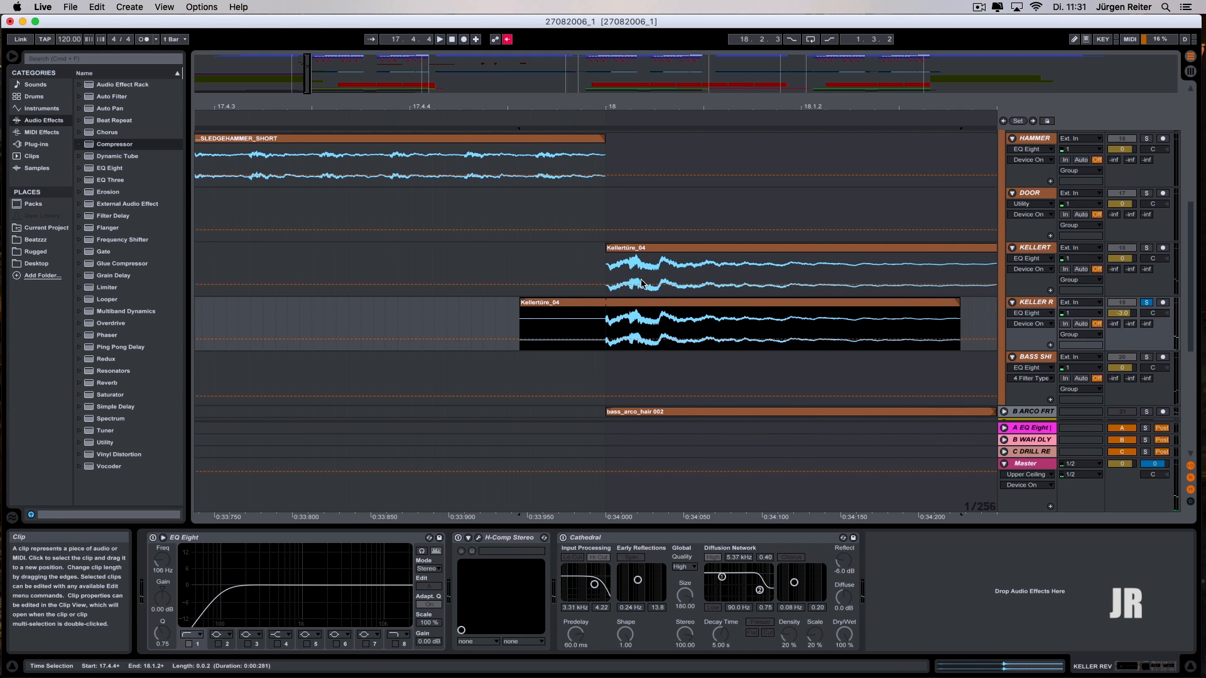
pyautogui.press('space')
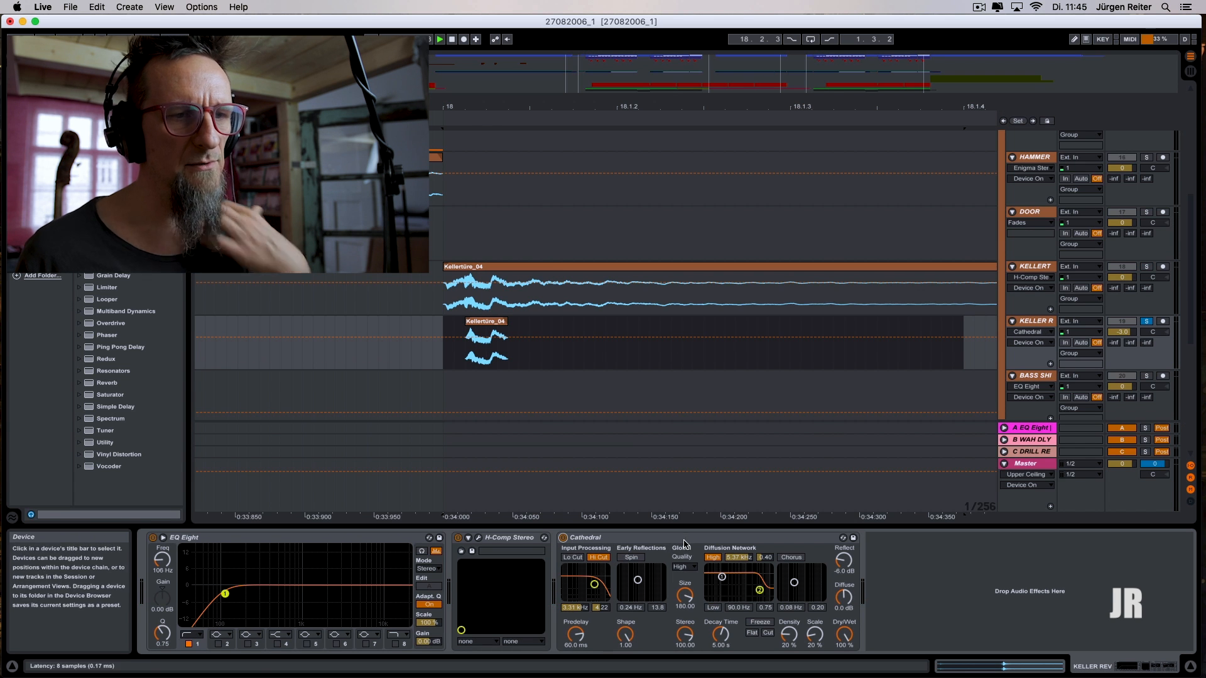
# - Solo KELLERT alongside its reverb track and play the range from 17.4.4 to 19.1.1 to hear both layers together
pyautogui.click(753, 490)
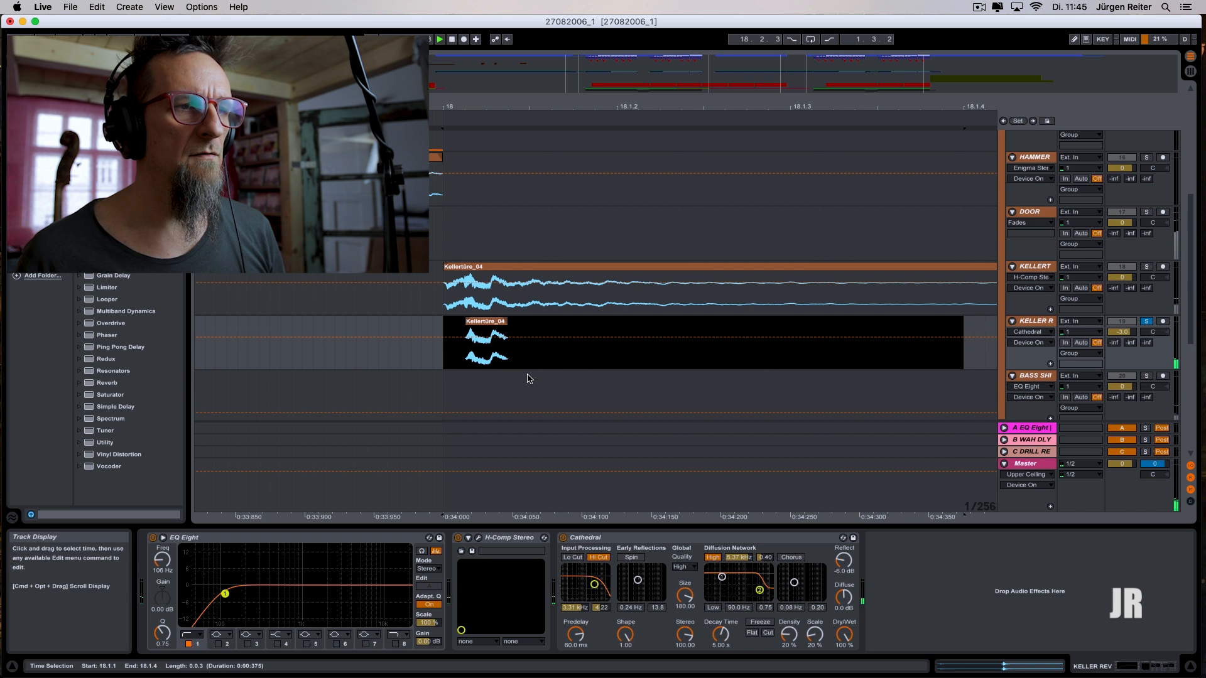
pyautogui.click(1146, 266)
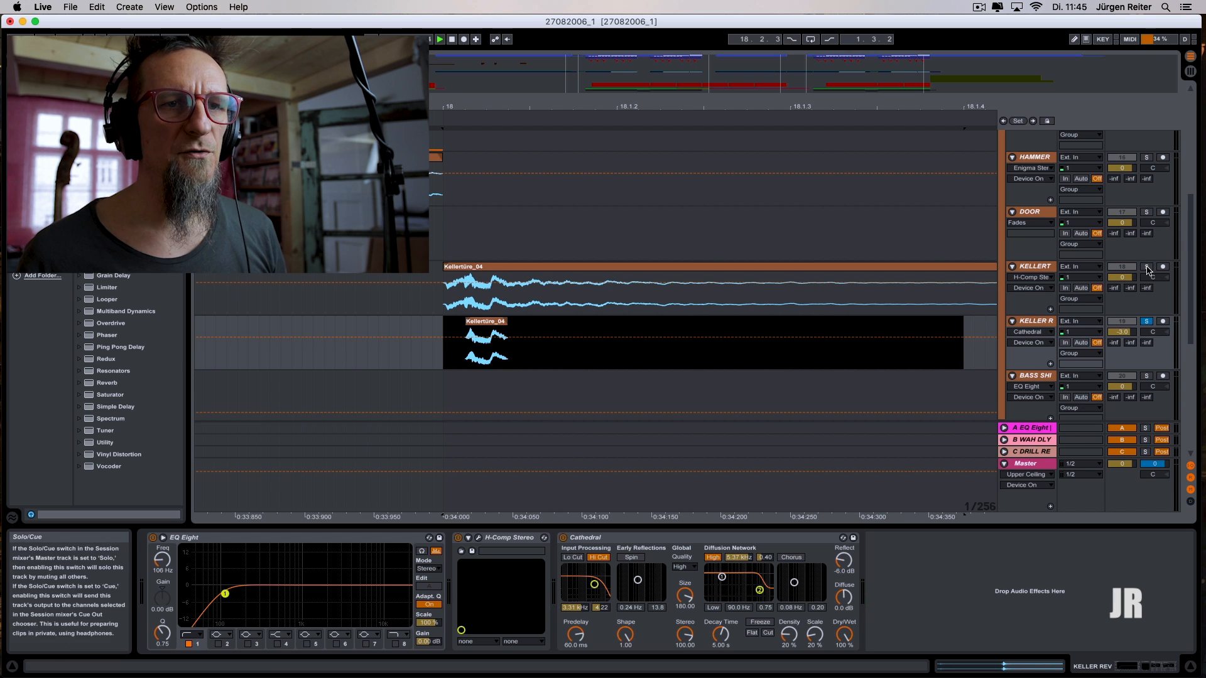
pyautogui.moveTo(466, 105); pyautogui.dragTo(464, 44)
pyautogui.moveTo(969, 332); pyautogui.dragTo(449, 329)
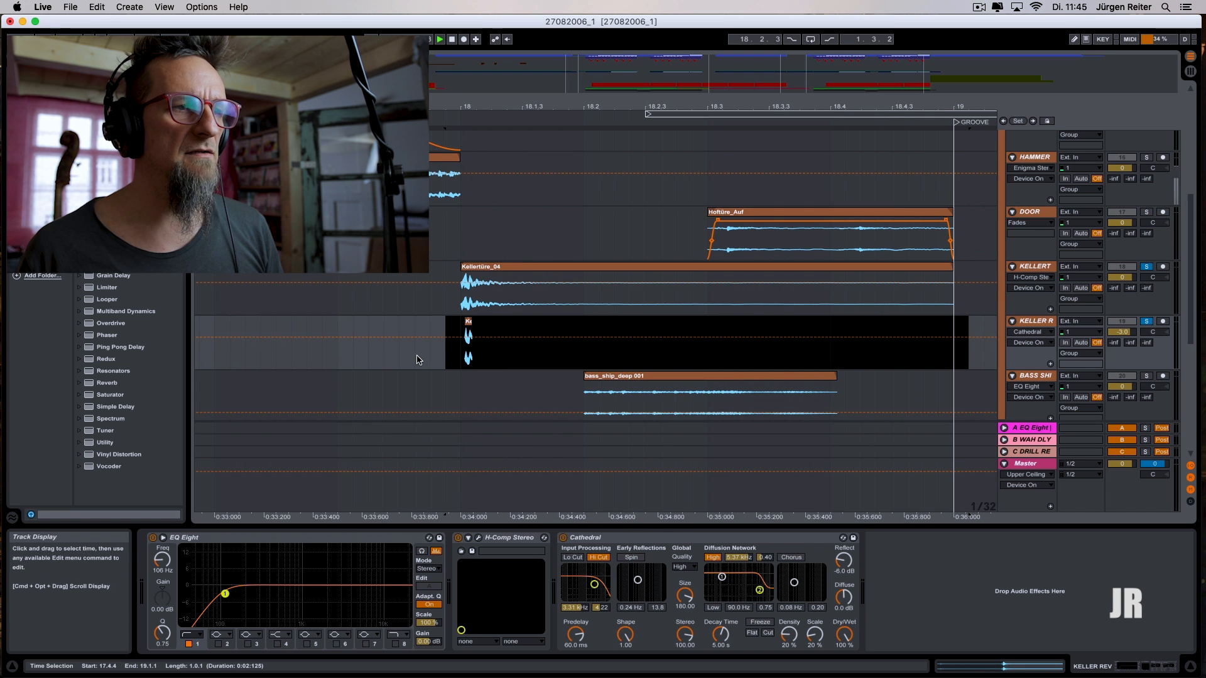
pyautogui.press('space')
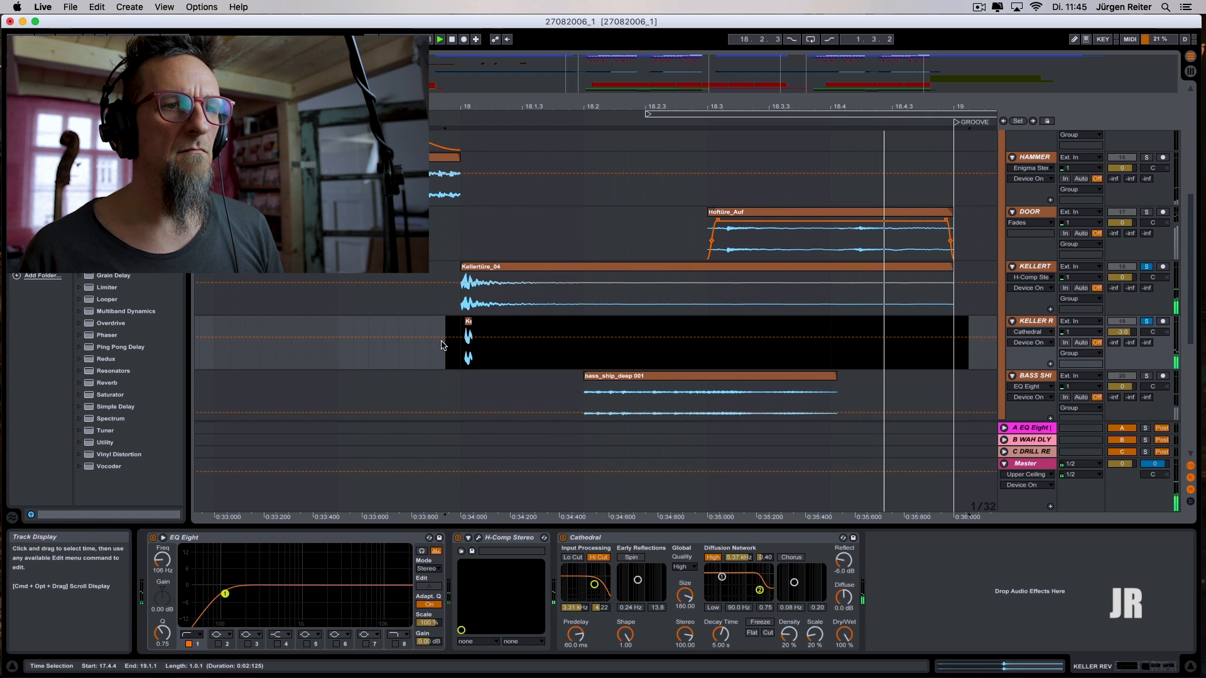
pyautogui.press('space')
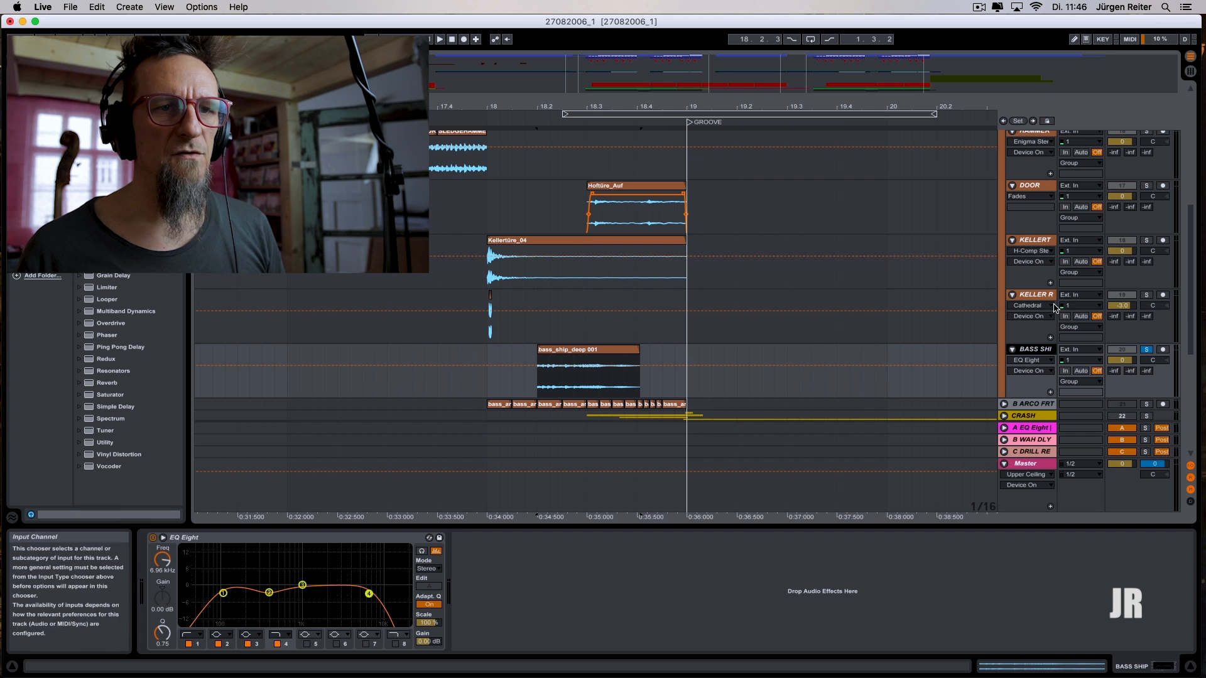
# - Fold the bass ship, cellar door reverb and cellar door tracks in the FILL 1 group
pyautogui.click(1013, 350)
pyautogui.click(1012, 295)
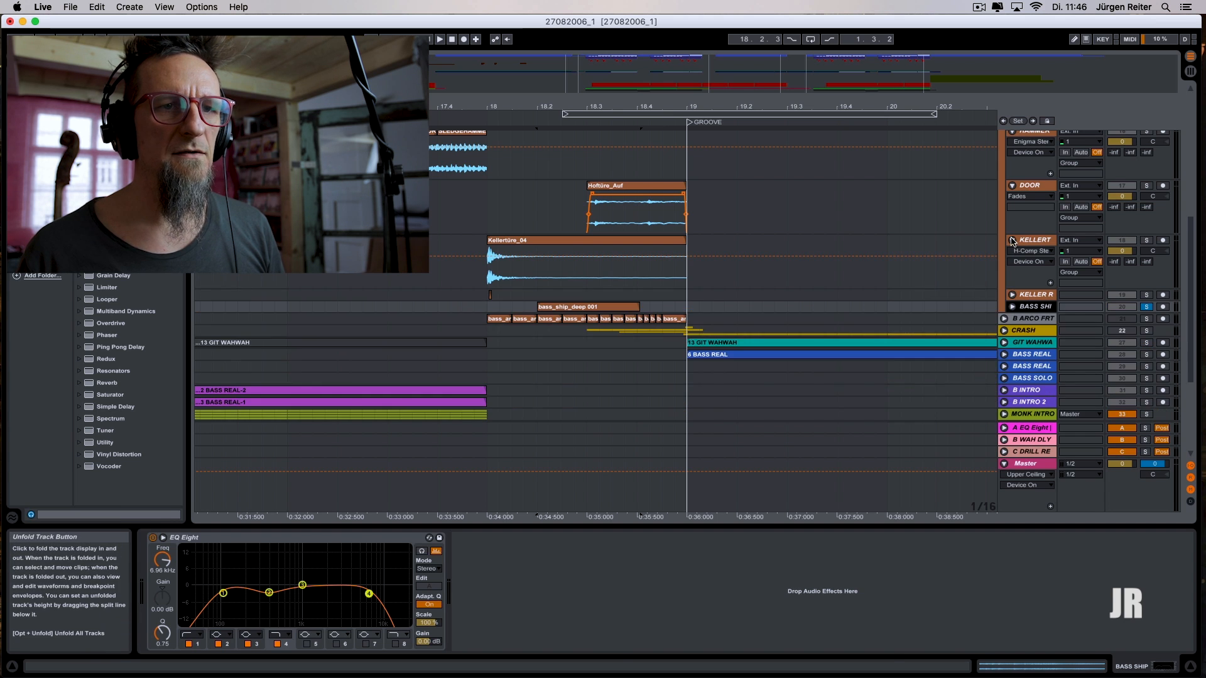
pyautogui.keyDown('alt'); pyautogui.click(1012, 240); pyautogui.keyUp('alt')
# - Play the soloed FILL 1 group from bar 17 into the groove, and select 17.1.1 to 19.1.1 on the HAMMER track
pyautogui.click(726, 348)
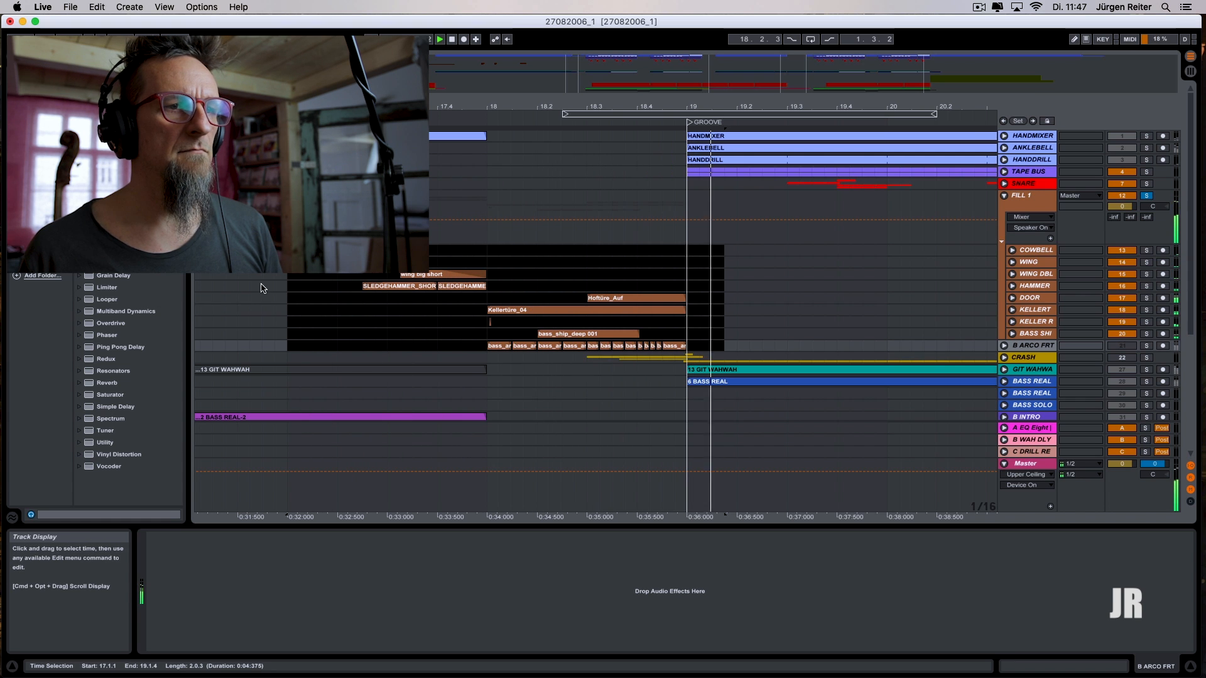
pyautogui.click(287, 310)
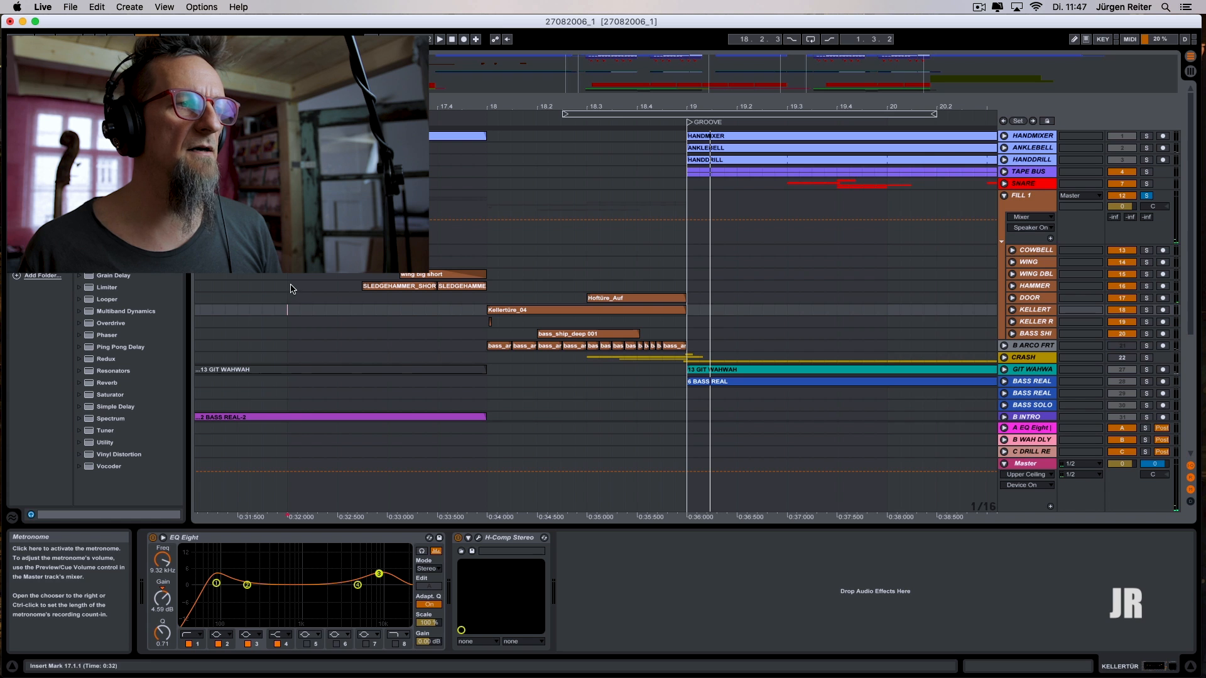
pyautogui.moveTo(287, 288); pyautogui.dragTo(696, 293)
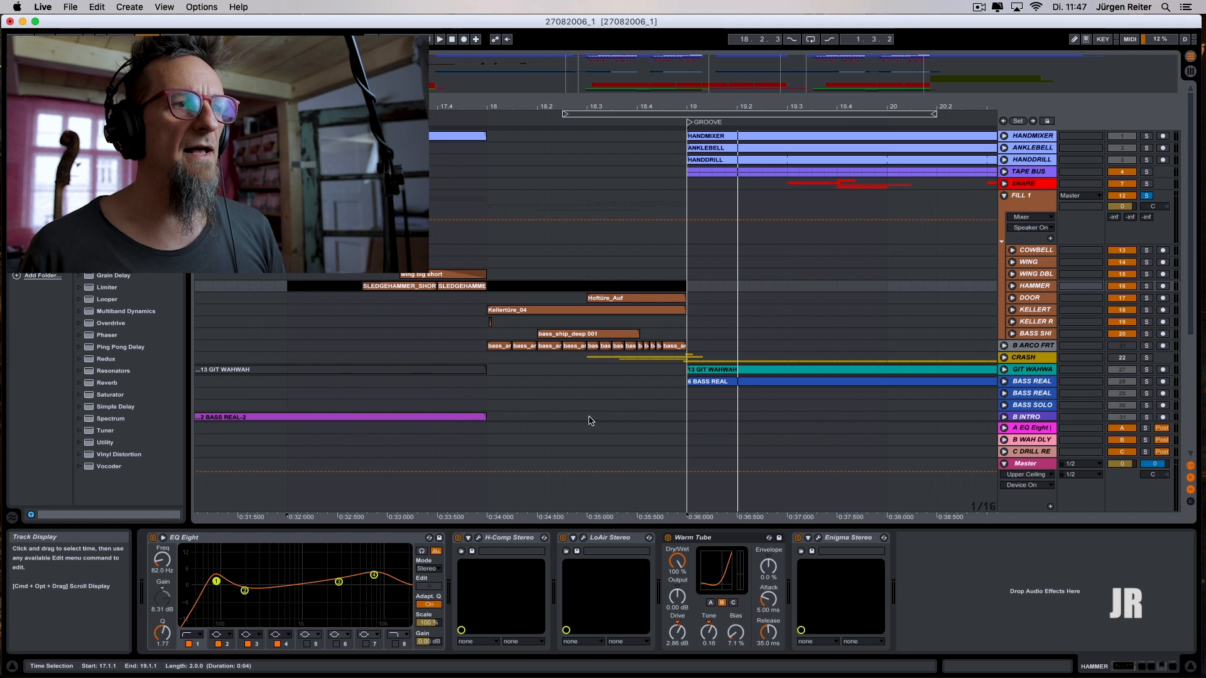
pyautogui.moveTo(311, 107); pyautogui.dragTo(553, 51)
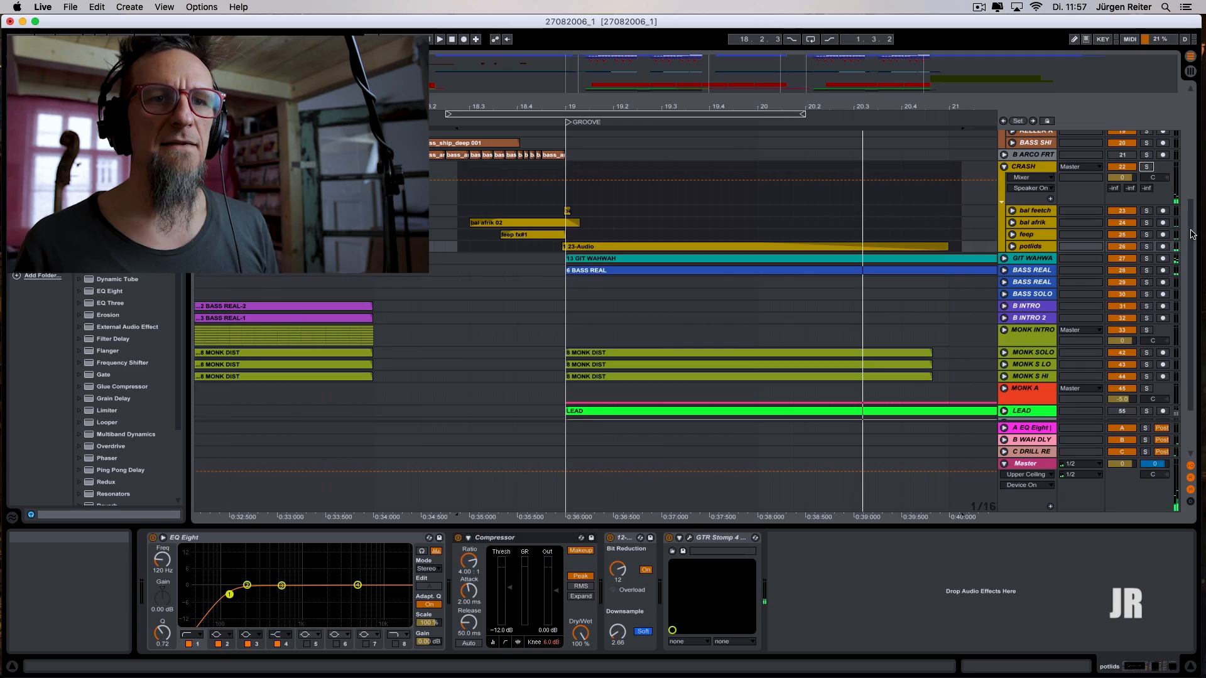
# - Select the fill clips across the WING to bass ship tracks up to the GROOVE marker
pyautogui.moveTo(1192, 234); pyautogui.dragTo(1089, 168)
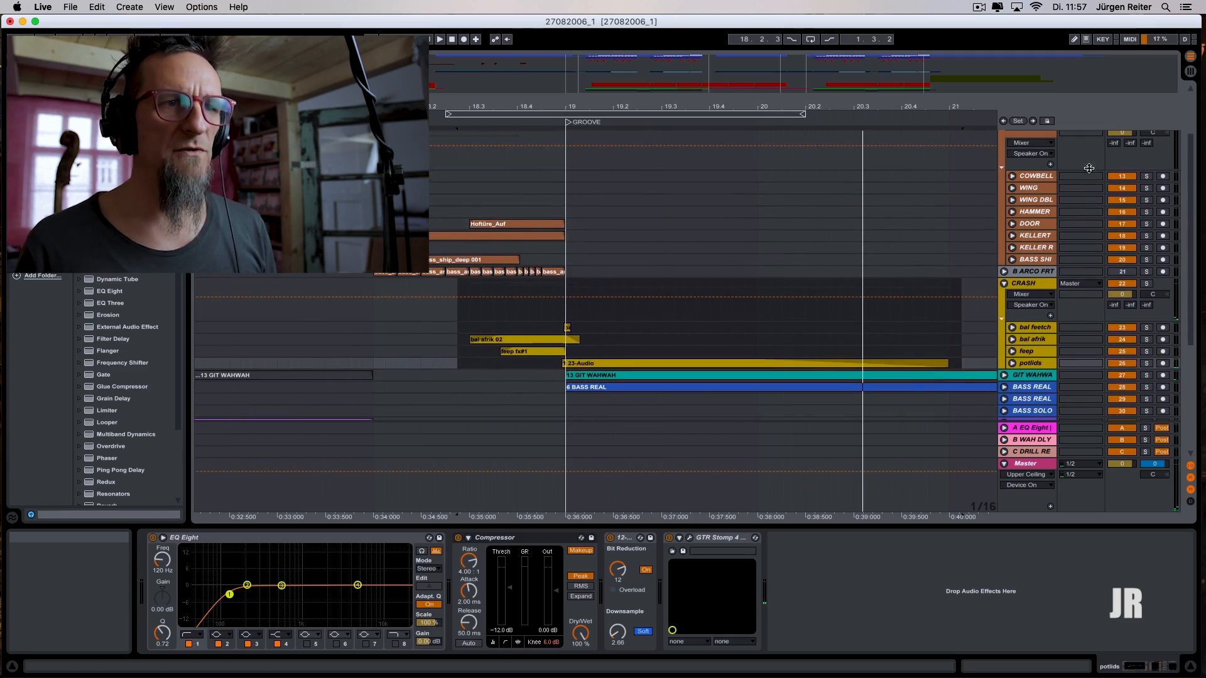
pyautogui.moveTo(516, 105); pyautogui.dragTo(577, 148)
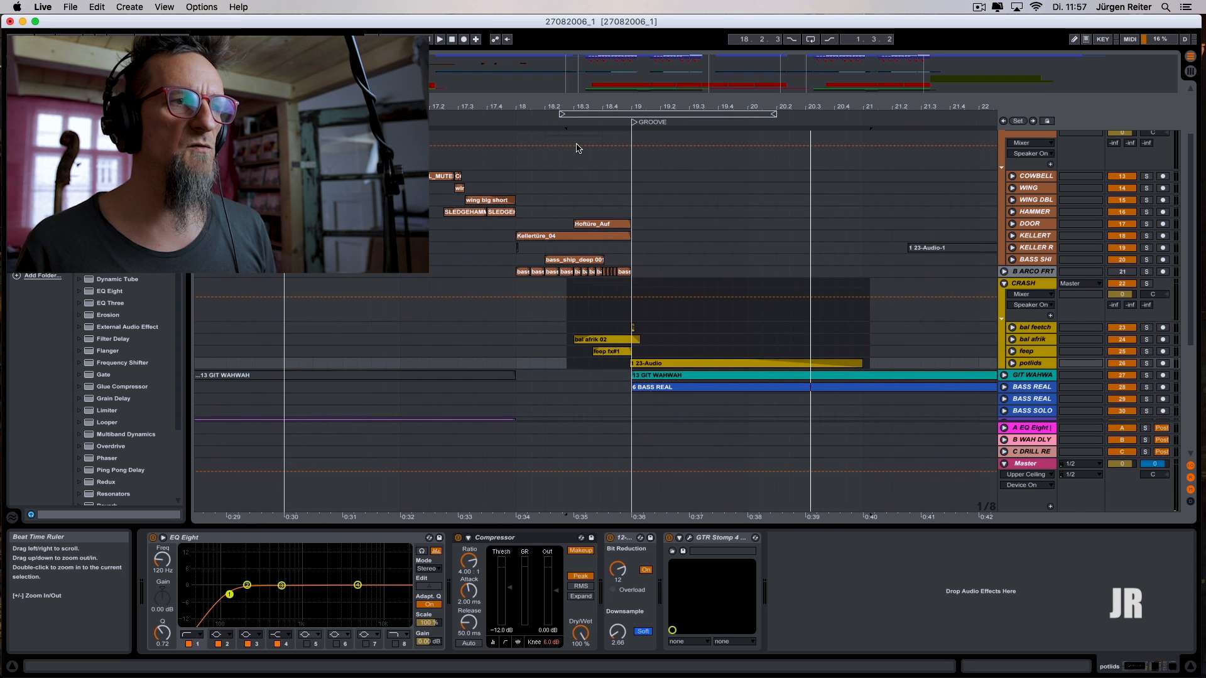
pyautogui.moveTo(444, 187); pyautogui.dragTo(634, 260)
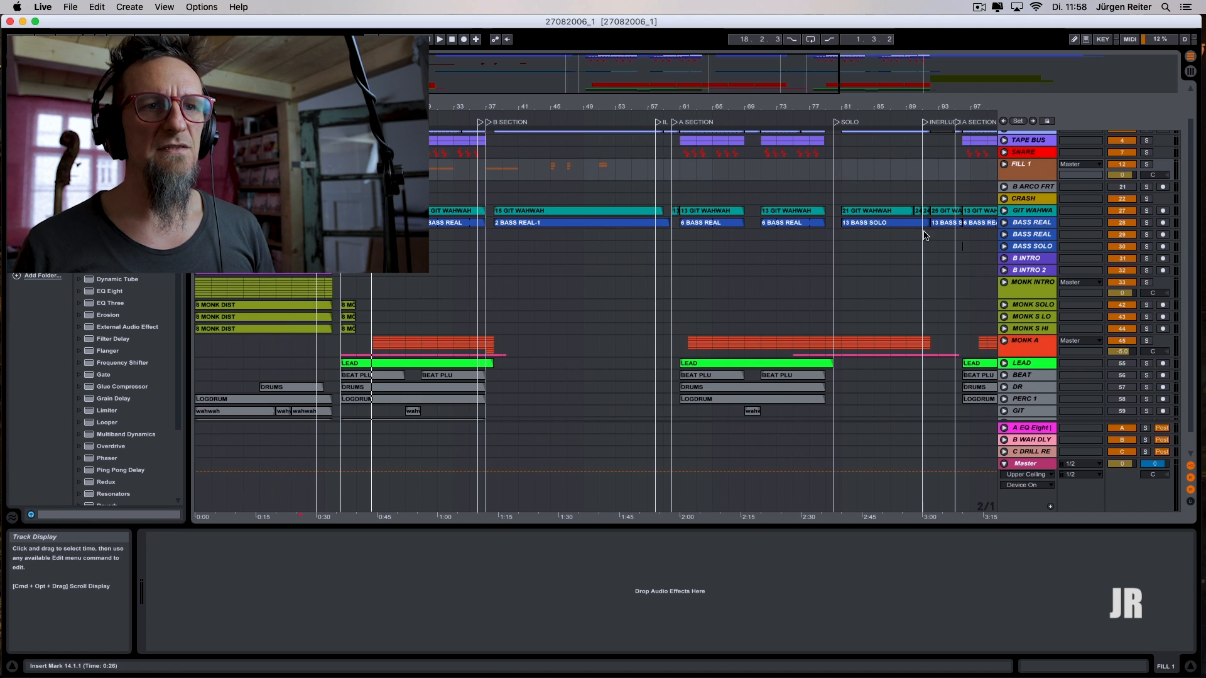
# - Unfold the SNARE group to show its individual snare tracks
pyautogui.click(1003, 152)
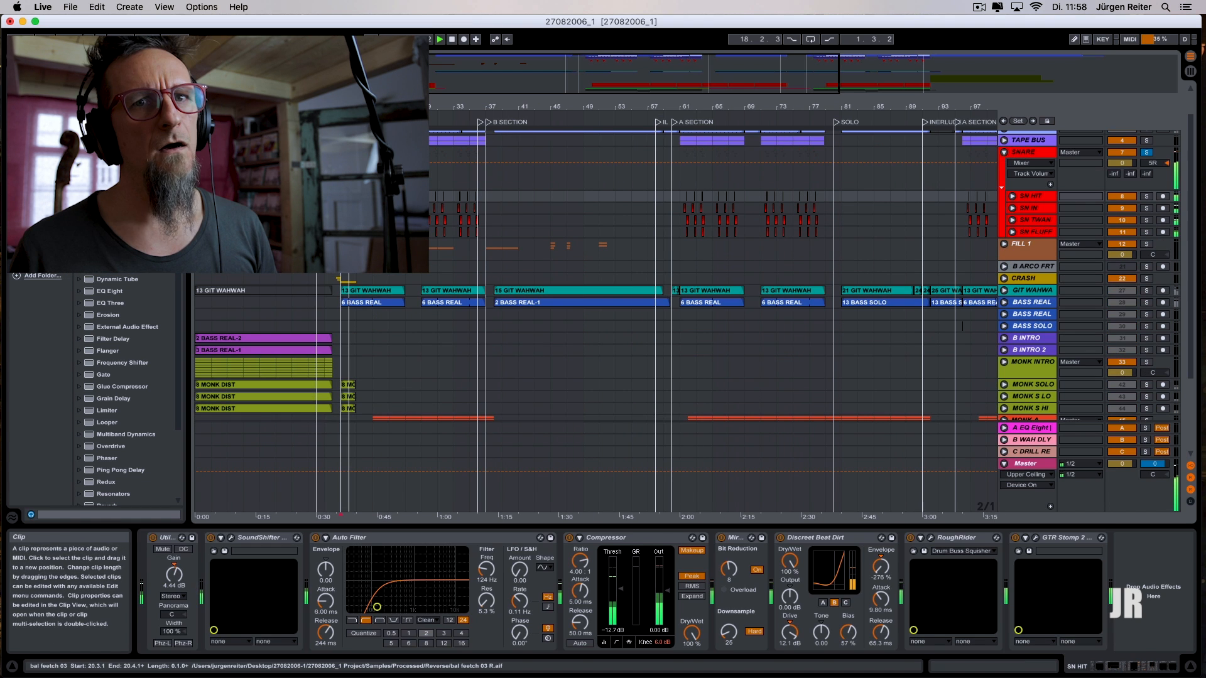